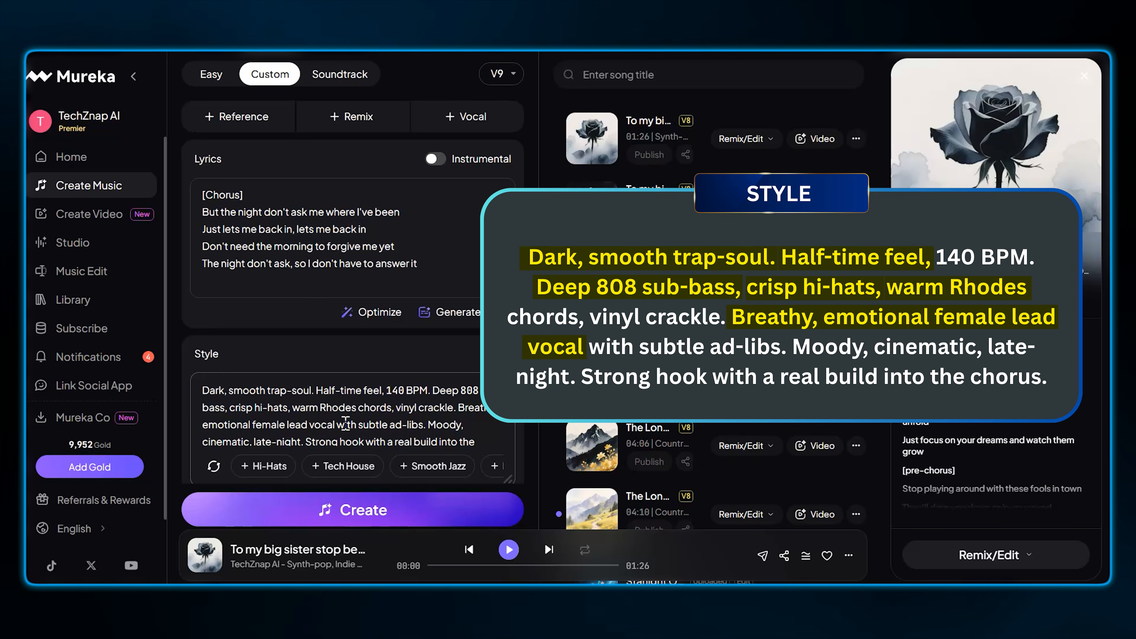
Generate the song from the entered lyrics and dark trap-soul style with the Female vocal option
scroll(345, 422, "down", 3)
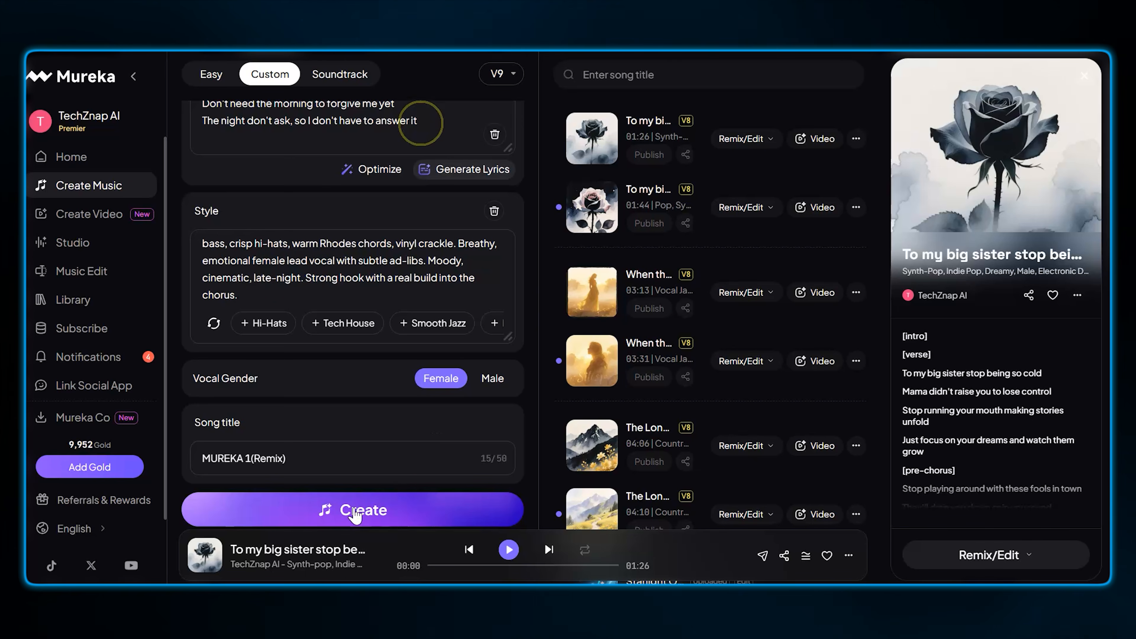
left_click(332, 509)
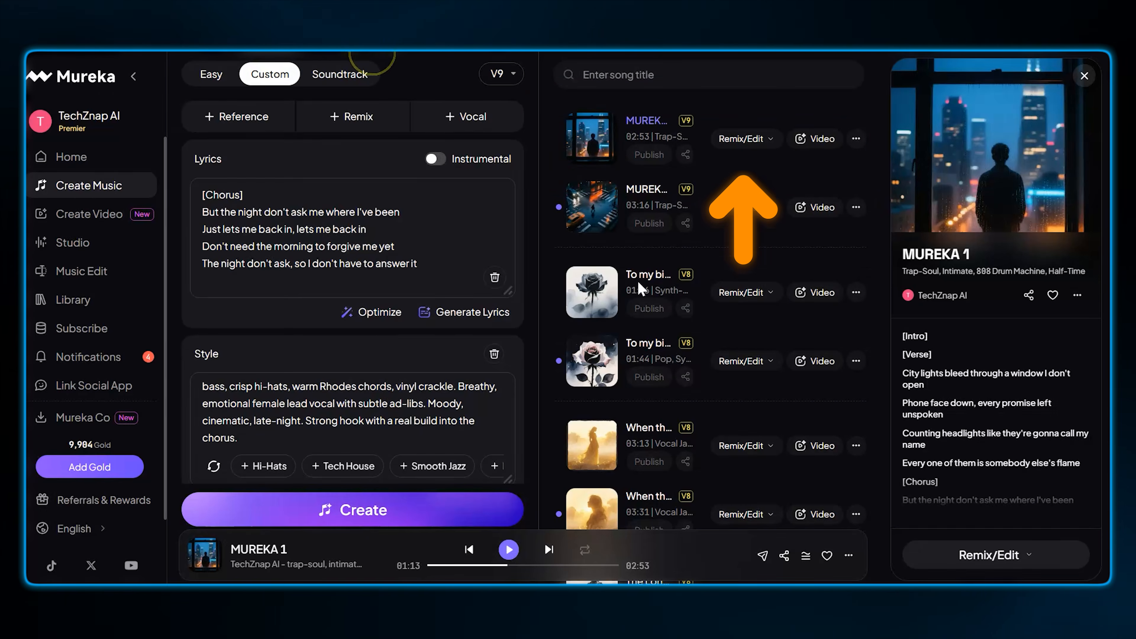
Remix the first MUREKA 1 song as a bright UK garage / 2-step track with skippy syncopated drums, chopped vocal stabs and rolling sub-bass around 130 BPM
left_click(766, 150)
left_click(748, 141)
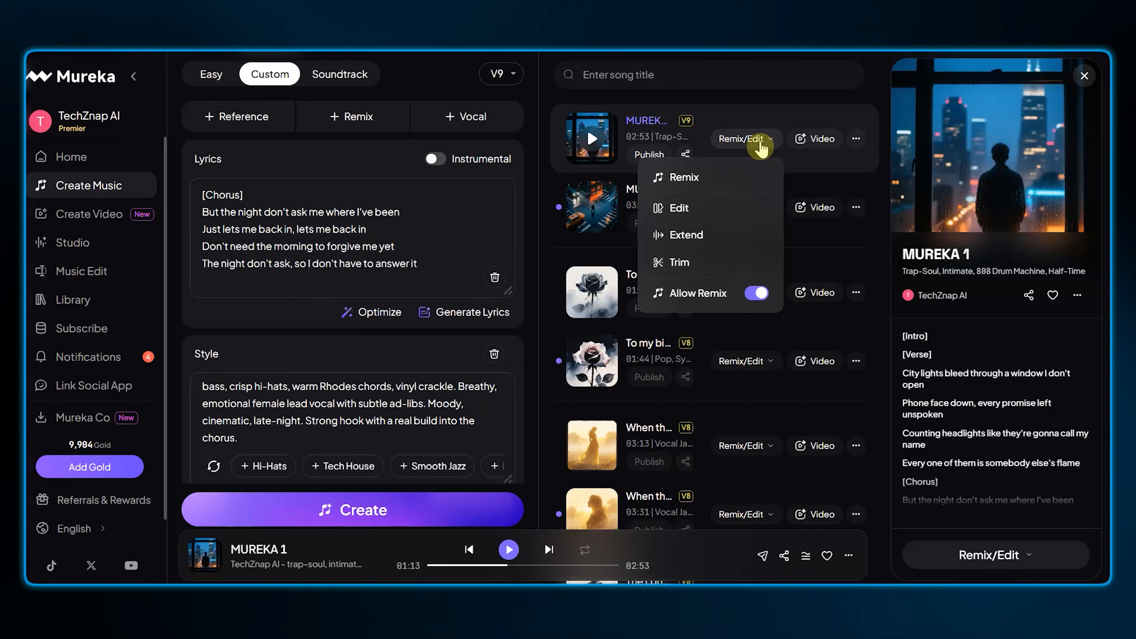
left_click(707, 178)
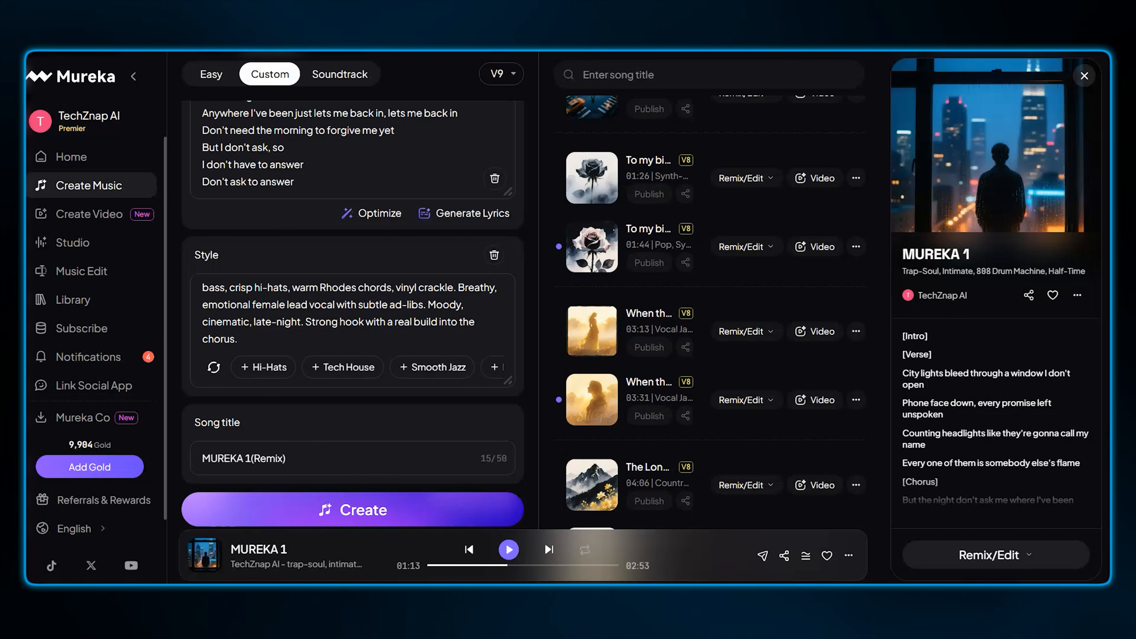
left_click(462, 317)
key("ctrl+a")
type("Flip this into a bright UK garage / 2-step track. Skippy syncopated drums, chopped vocal stabs, warm rolling sub-bass, bouncy and energetic around 130 BPM. Keep the main melody recognizable but make it move.")
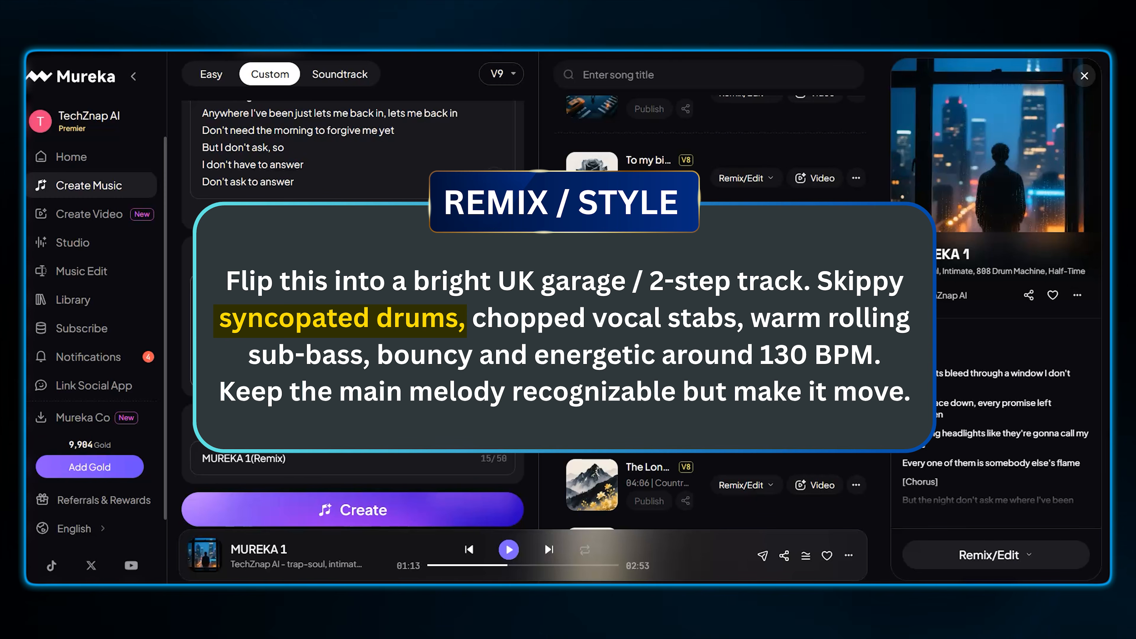
left_click(374, 510)
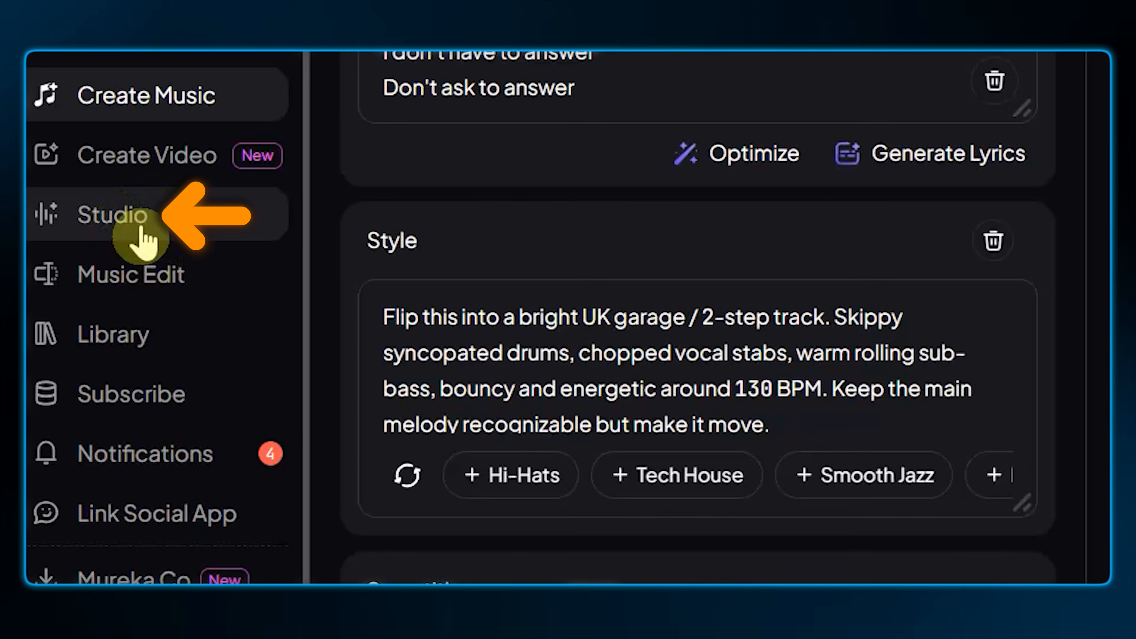
Open the Studio and place the first MUREKA 1(Remix) song on the first track of the project
left_click(141, 238)
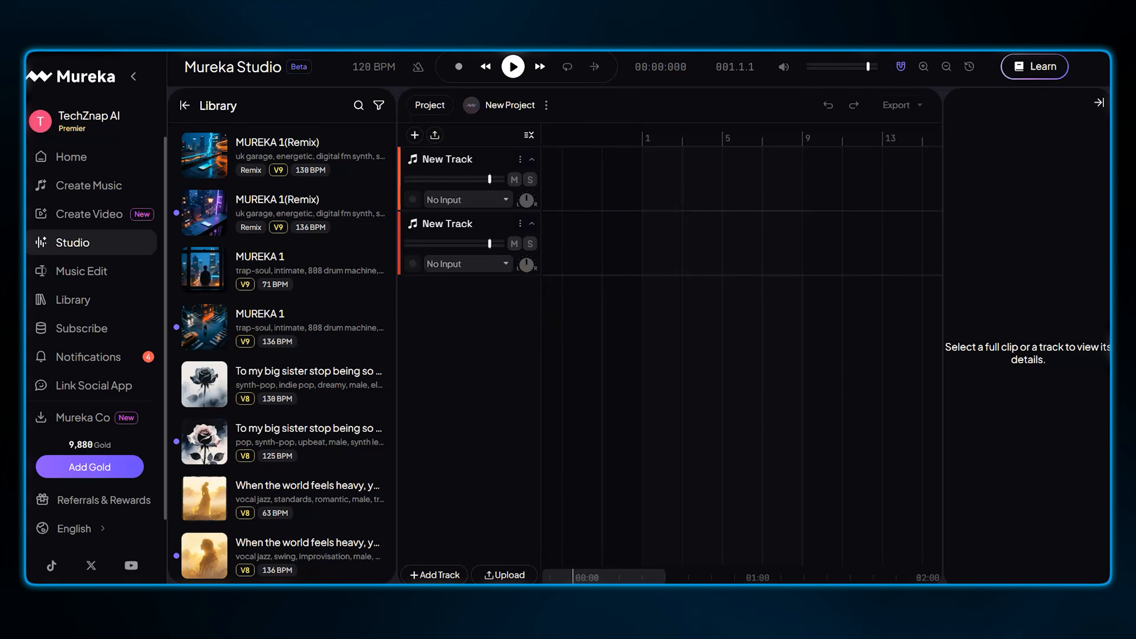
left_click_drag(250, 160, 586, 179)
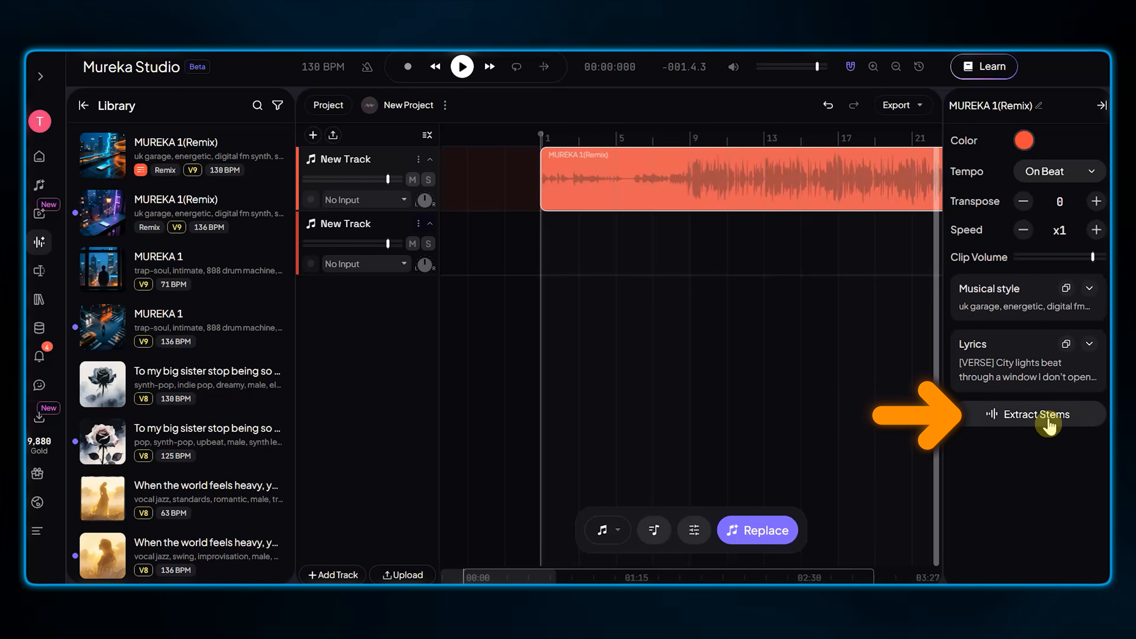
Extract all detected stems from the MUREKA 1(Remix) clip and insert them all into the project
left_click(1048, 425)
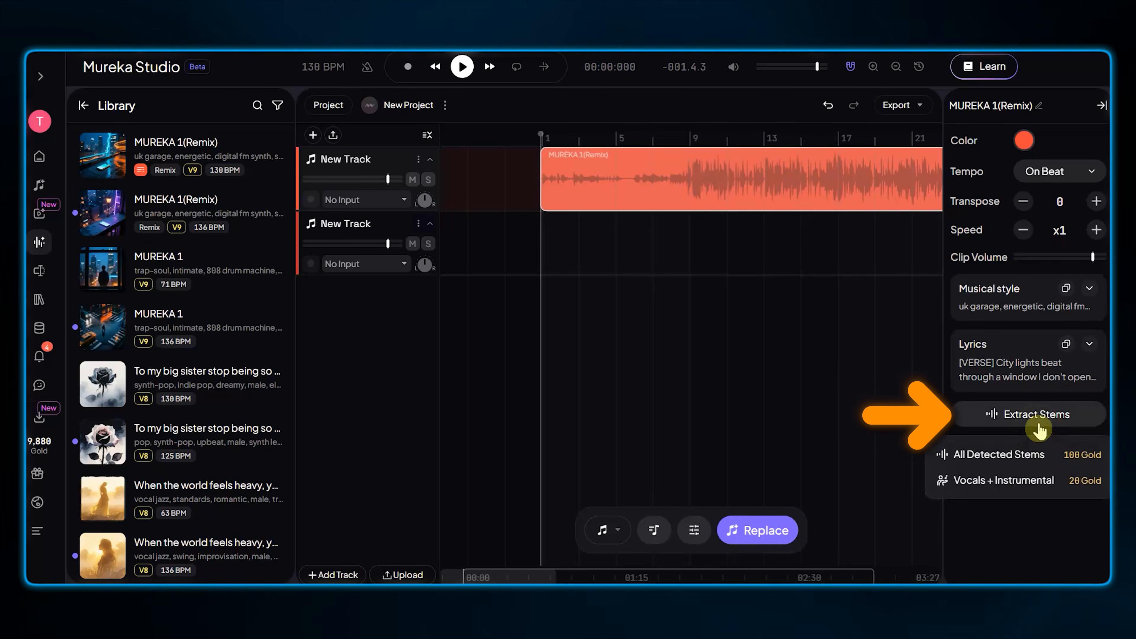
left_click(1028, 456)
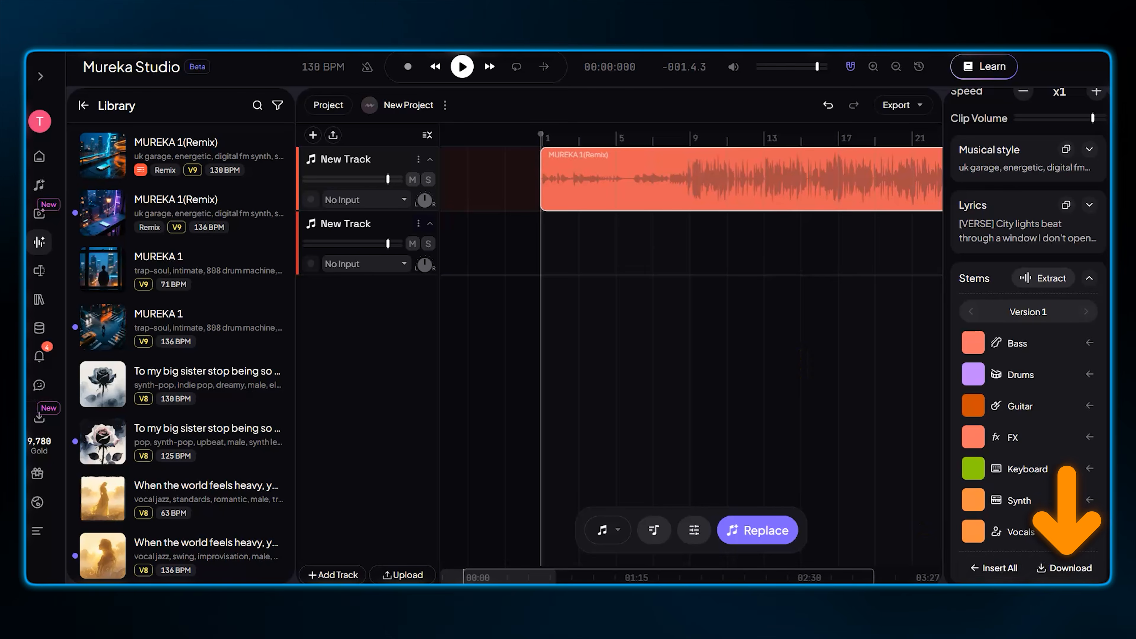
left_click(998, 571)
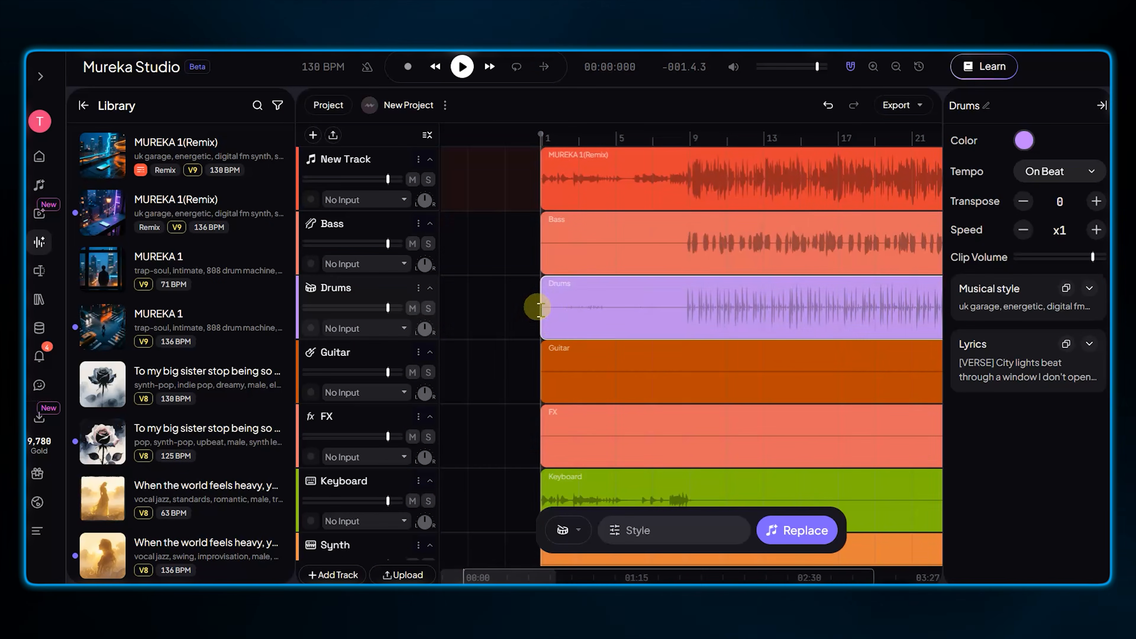
Cut the quiet opening off the Drums clip so it starts just before bar 9
left_click(587, 306)
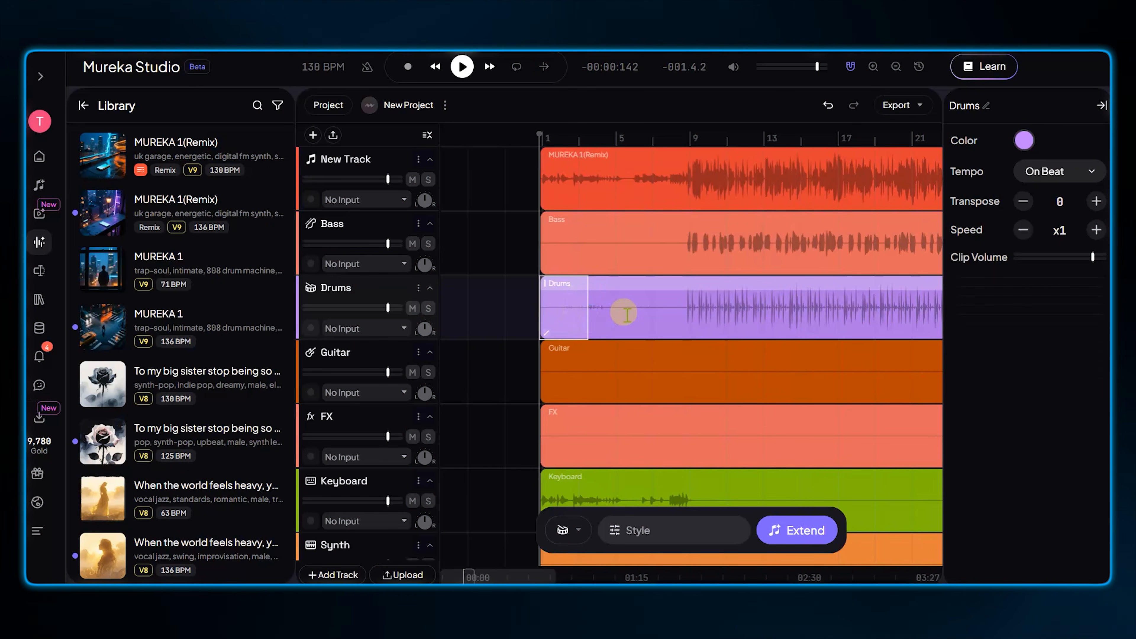
key("Delete")
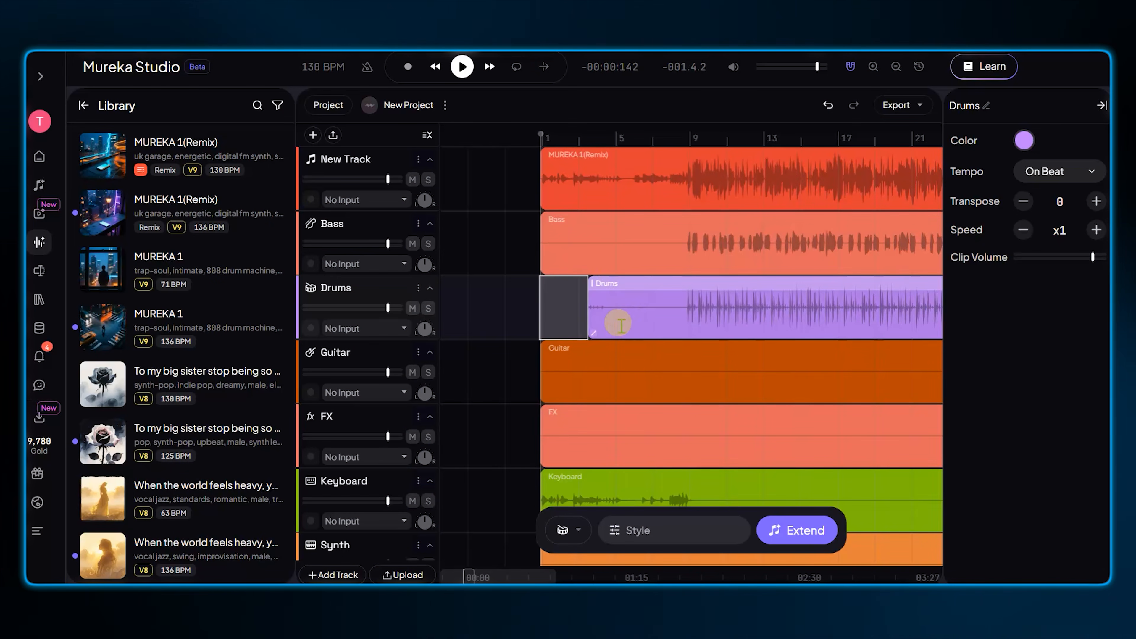
left_click(593, 368)
left_click_drag(584, 305, 678, 309)
key("Delete")
Cut the silent opening off the Guitar clip up to about bar 53 and trim the FX clip's empty ends
left_click_drag(908, 368, 528, 368)
key("Delete")
left_click(563, 309)
mouse_move(503, 577)
left_mouse_down()
mouse_move(666, 576)
mouse_move(596, 575)
left_mouse_up()
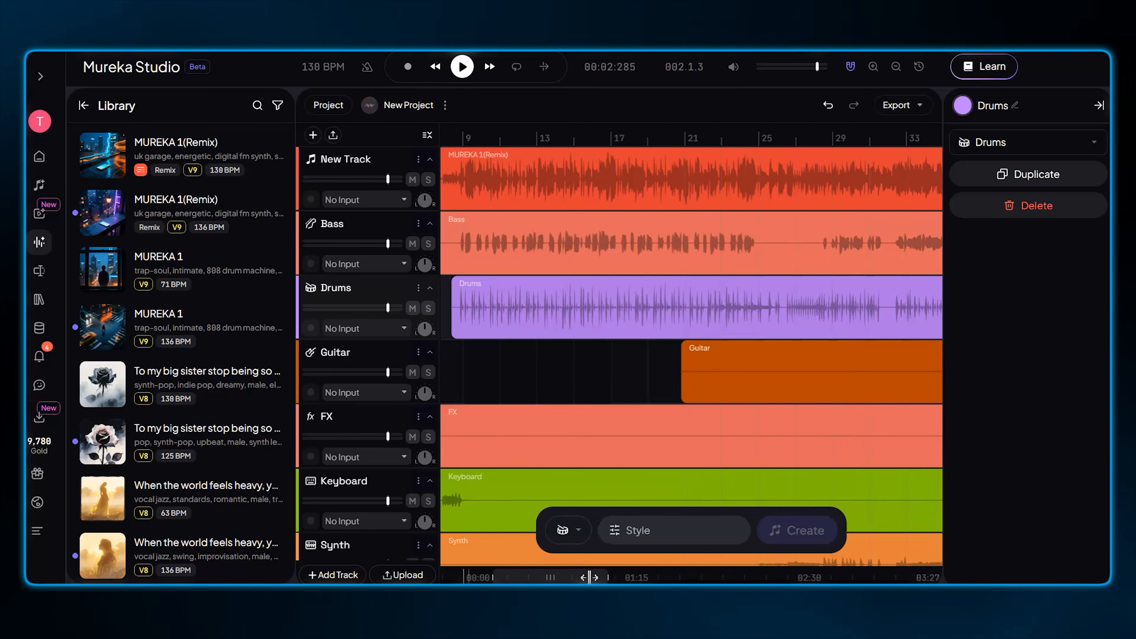
left_click(896, 67)
left_click(660, 373)
left_click_drag(687, 373, 547, 373)
key("Delete")
left_click(636, 432)
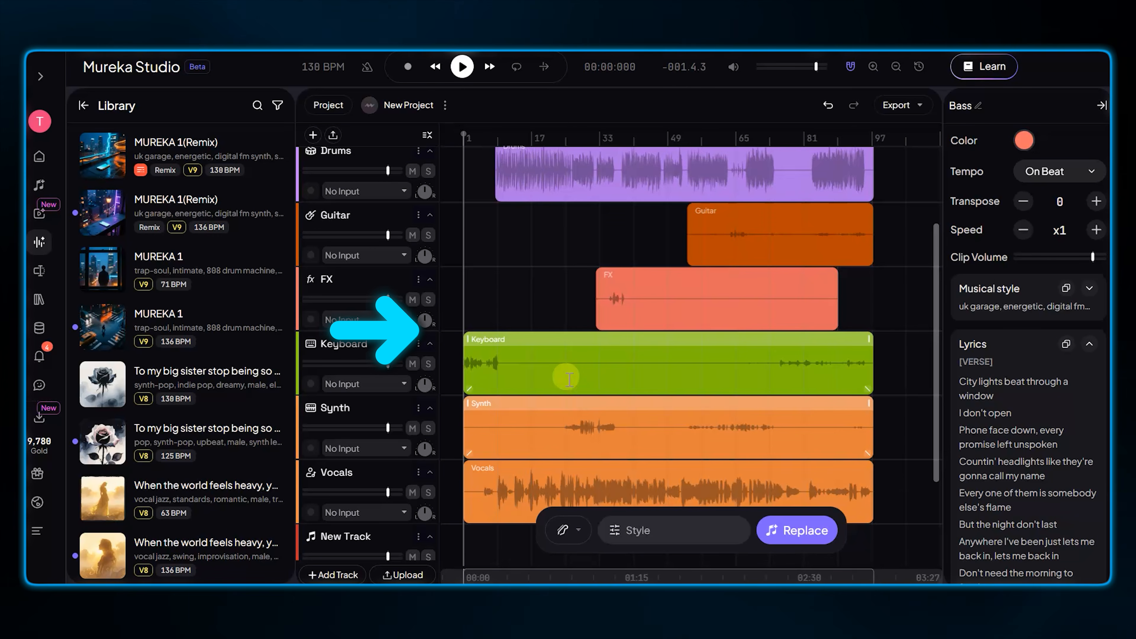
Generate a new synth part using the style "bouncy arpeggios"
scroll(563, 358, "down", 3)
left_click(564, 314)
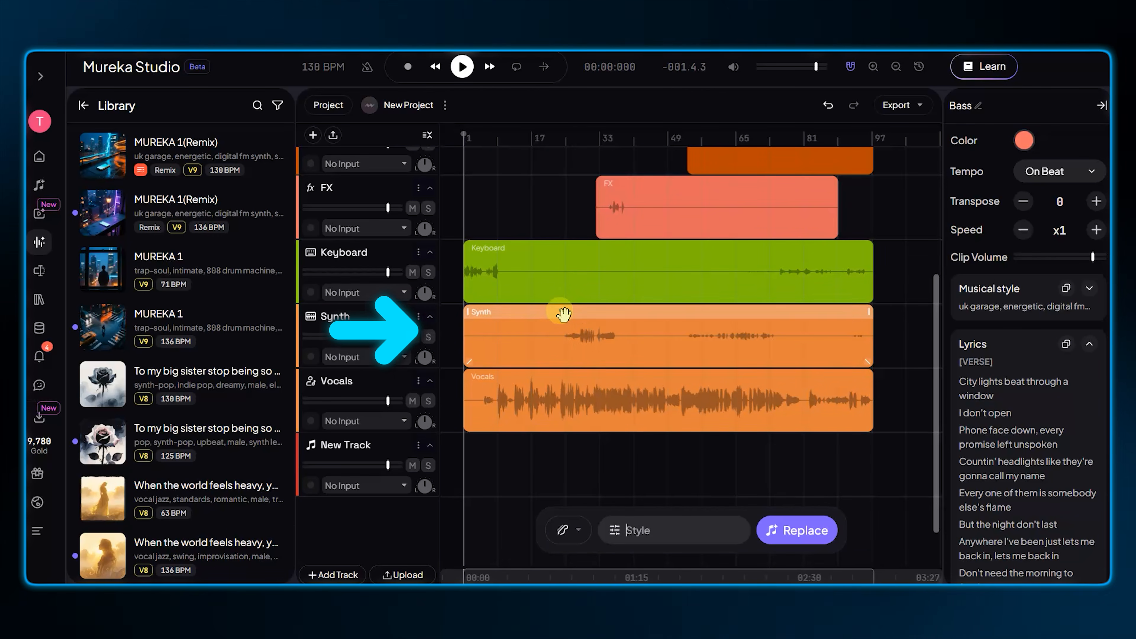
left_click(669, 532)
type("bouncy arpeggios")
left_click(875, 520)
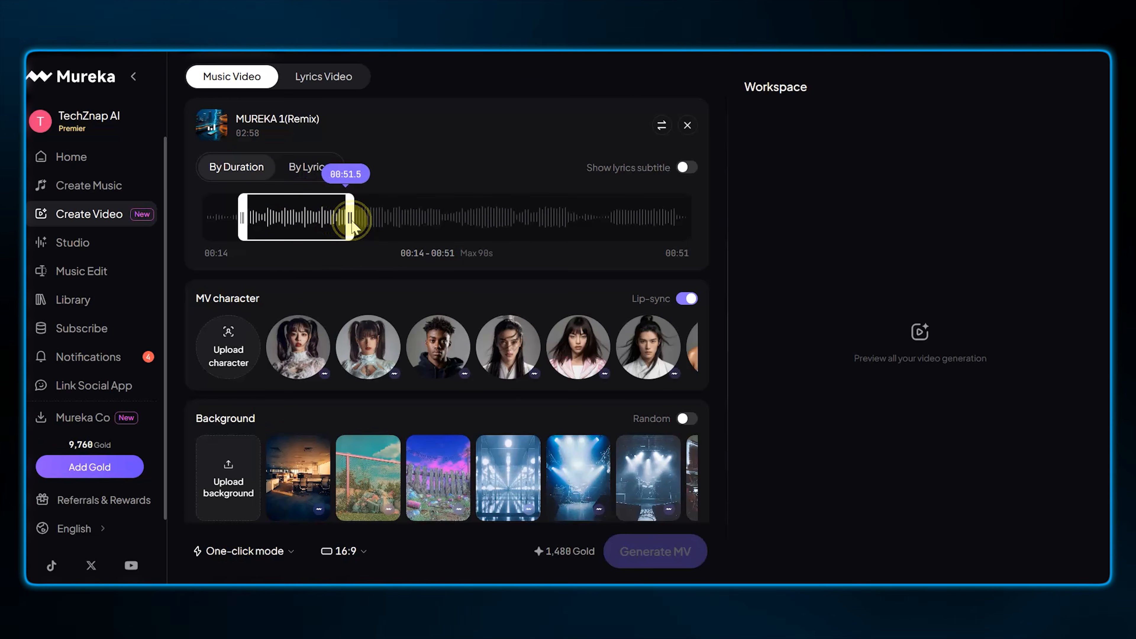
Limit the music video to the 00:14–00:48 section and choose the first preset character and the dark equipment-room background
left_click_drag(353, 226, 345, 222)
scroll(554, 354, "right", 2)
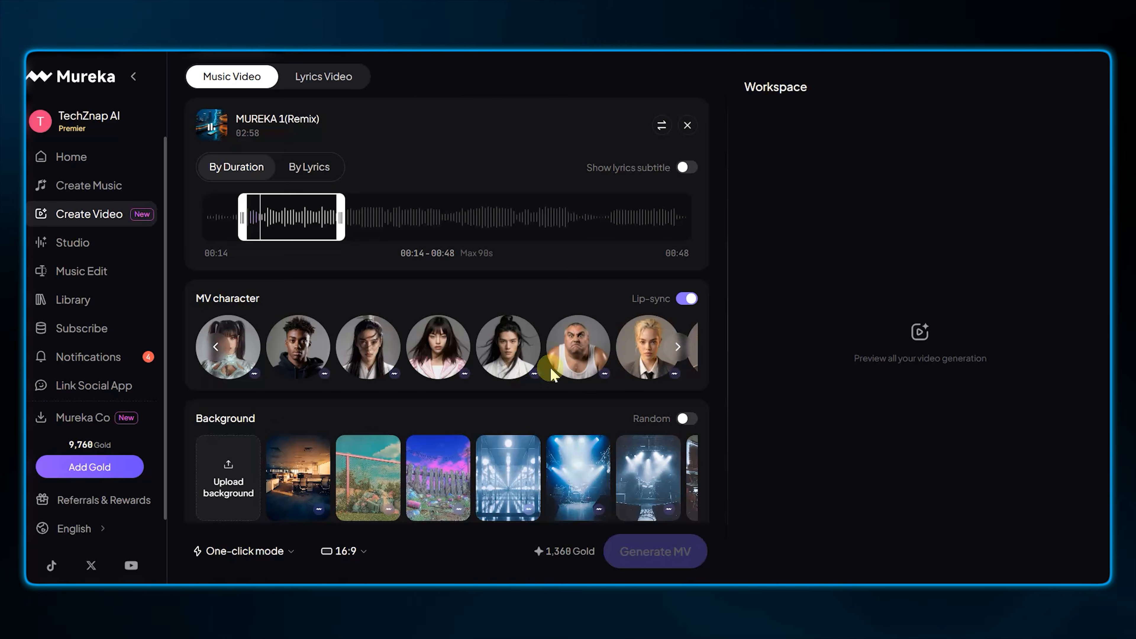
left_click(675, 350)
scroll(590, 308, "down", 4)
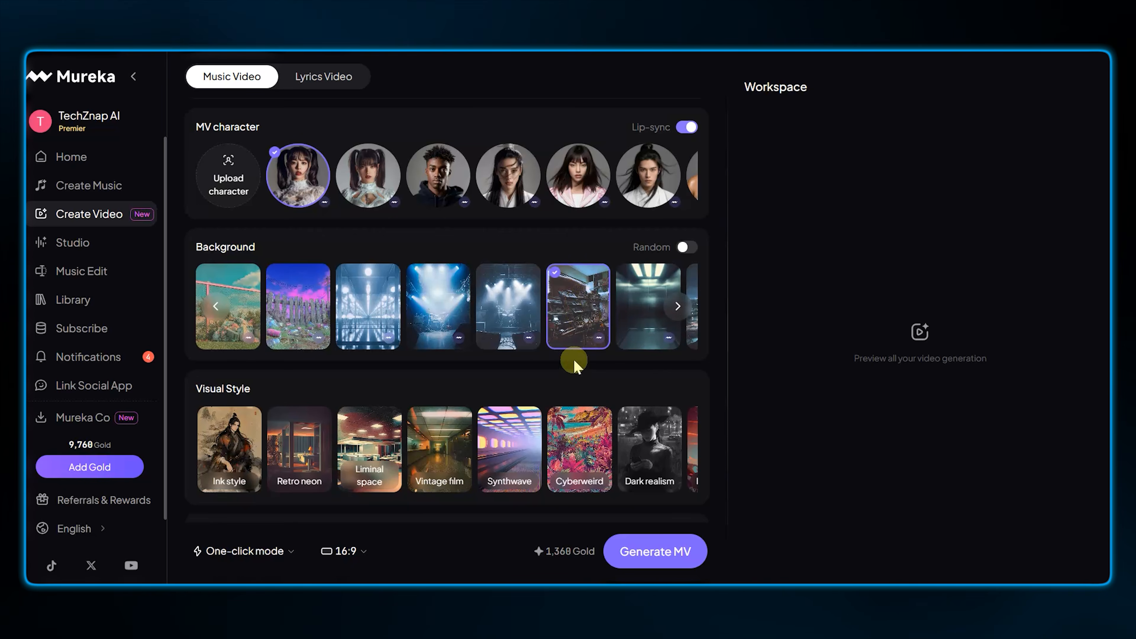
Generate the music video in Dark realism style with the mood "Moody late-night drive. Neon-lit city streets, rain on the windshield, warm streetlight reflections."
scroll(576, 366, "down", 3)
left_click(645, 343)
left_click(685, 343)
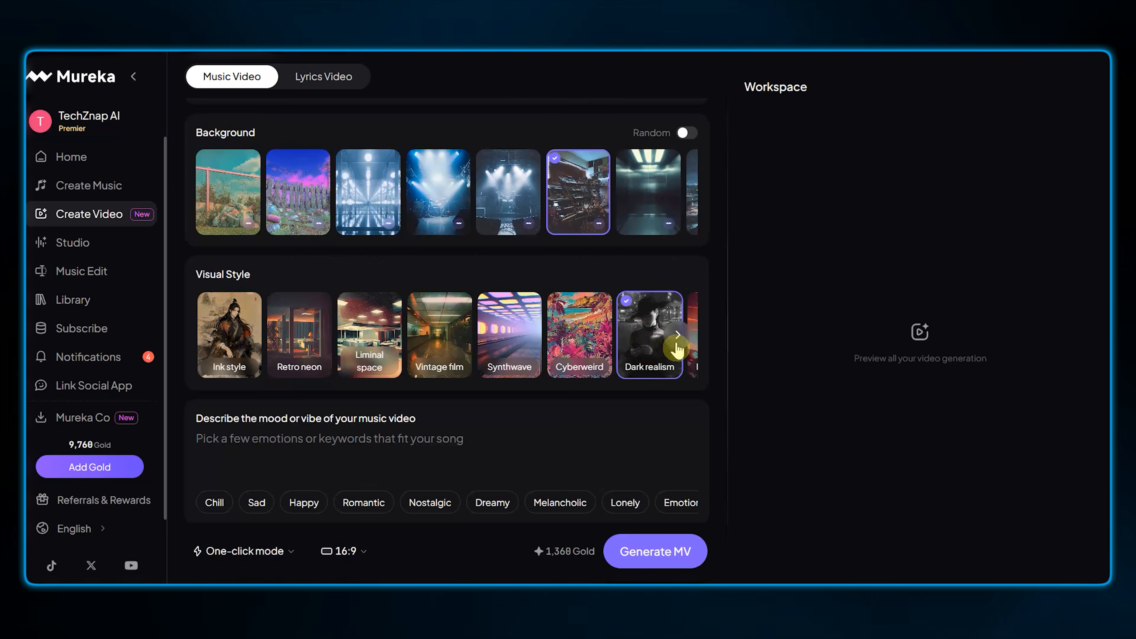
left_click(678, 345)
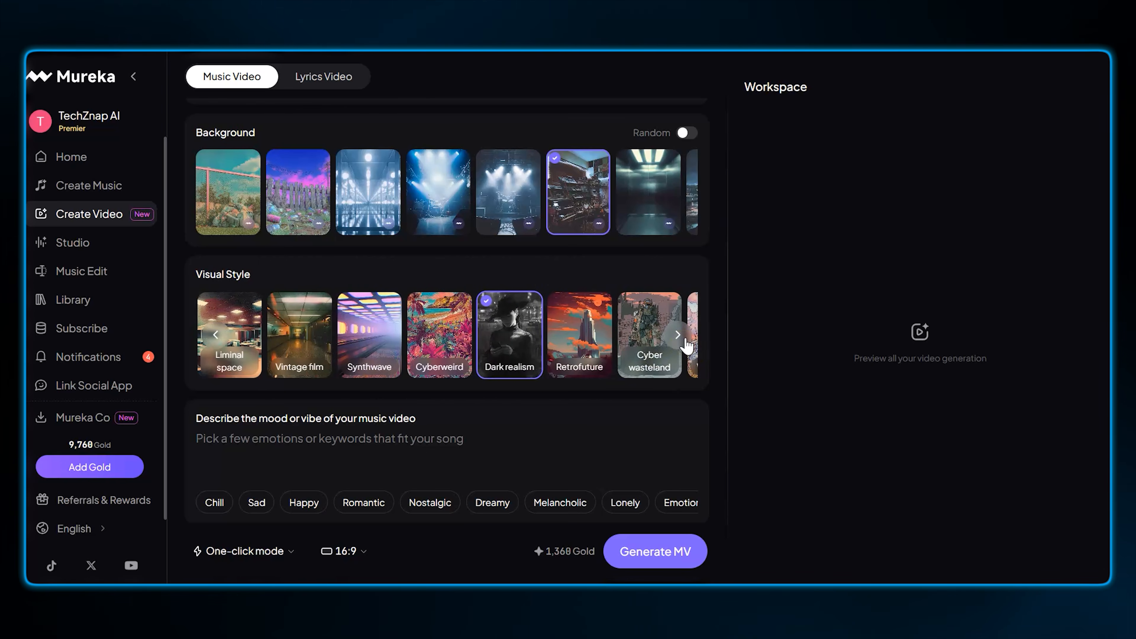
left_click(679, 337)
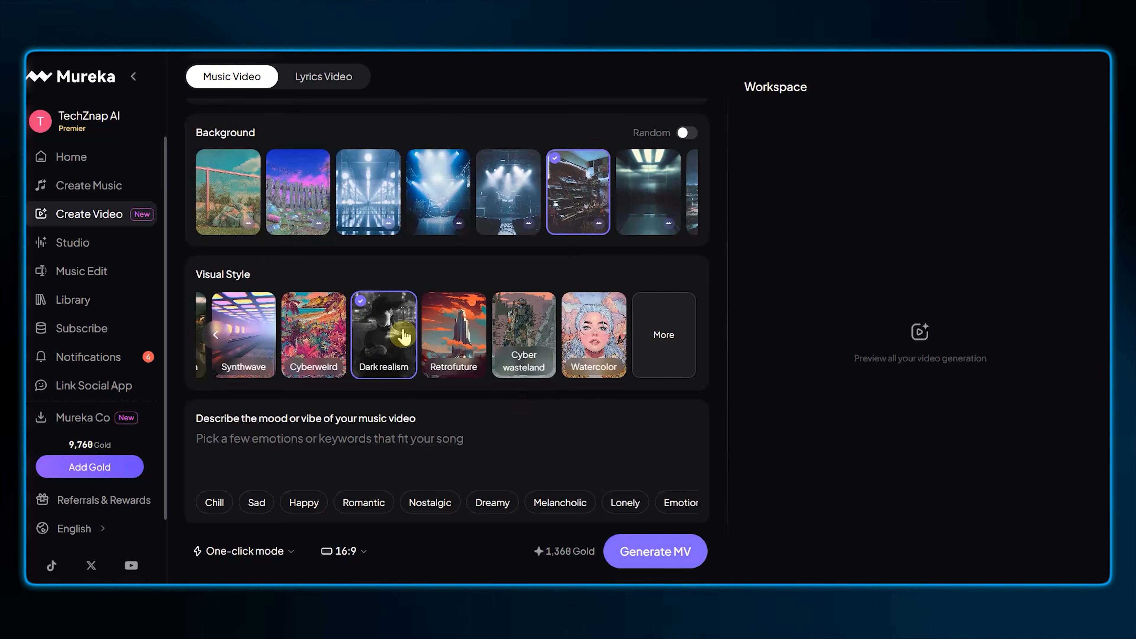
scroll(423, 266, "down", 1)
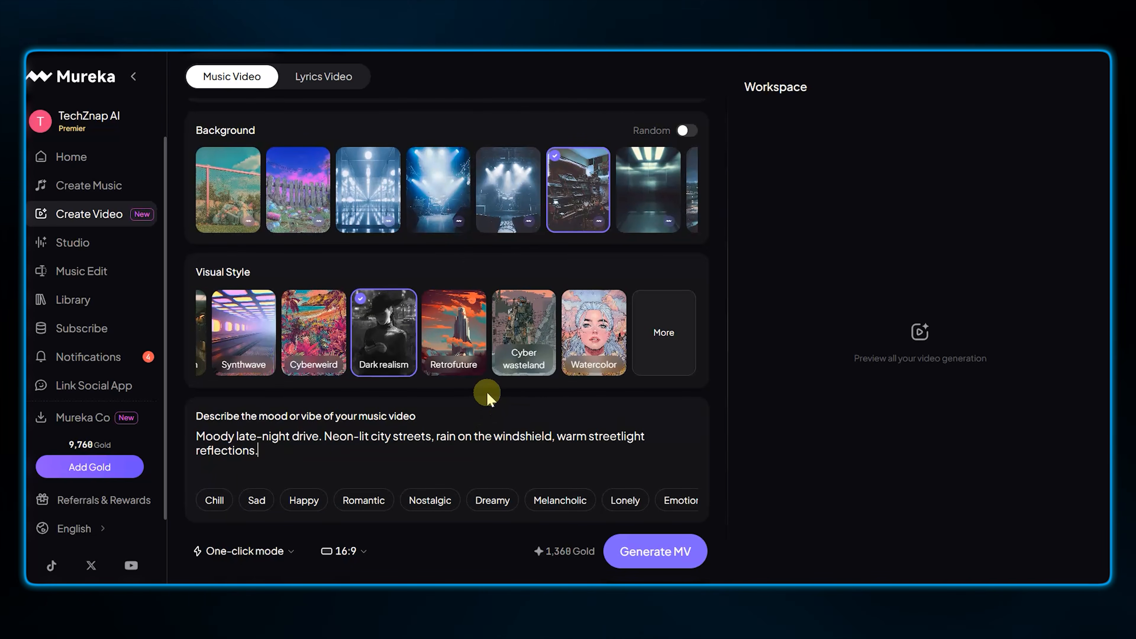
left_click(669, 552)
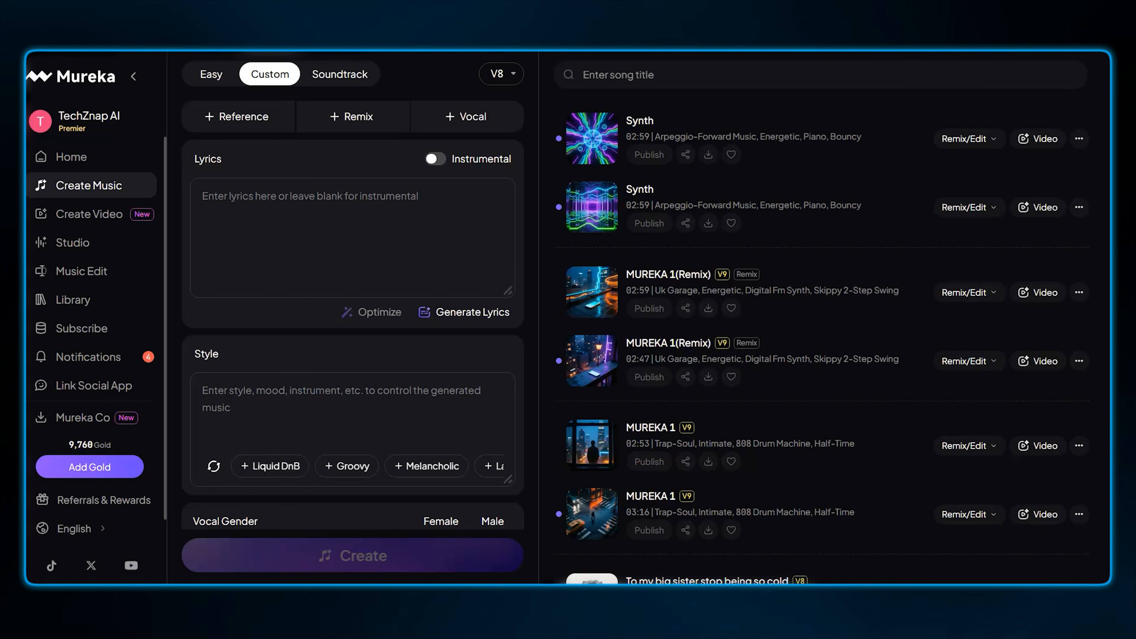
Upload the 7-second video of the man in a hat and trench coat as the source for a new soundtrack
left_click(347, 78)
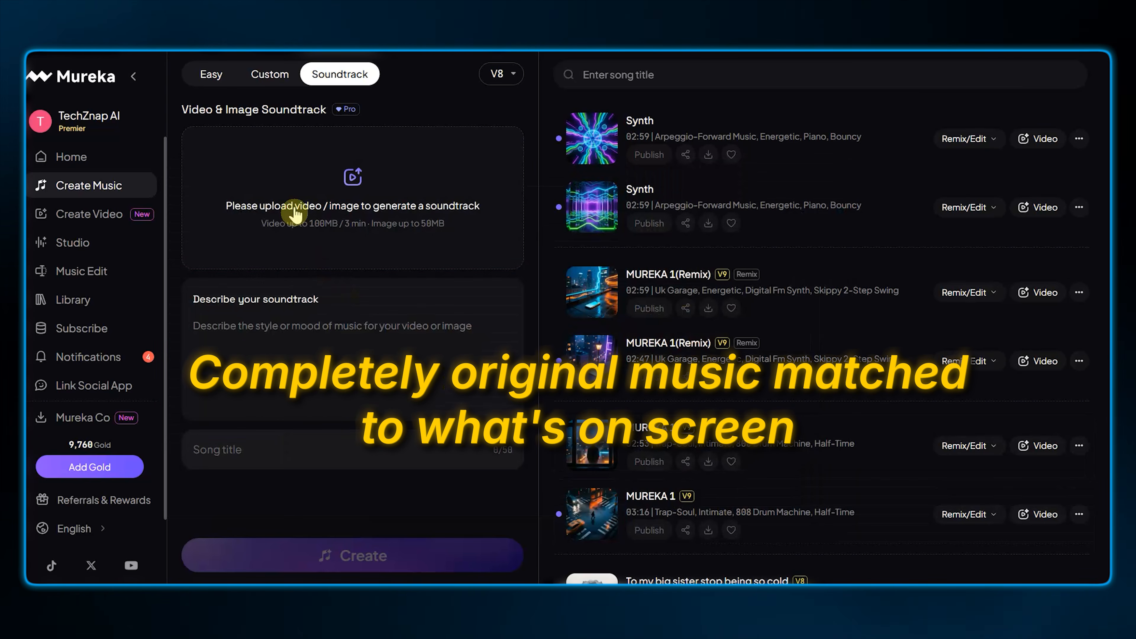
left_click(351, 178)
scroll(433, 351, "down", 3)
left_click(775, 506)
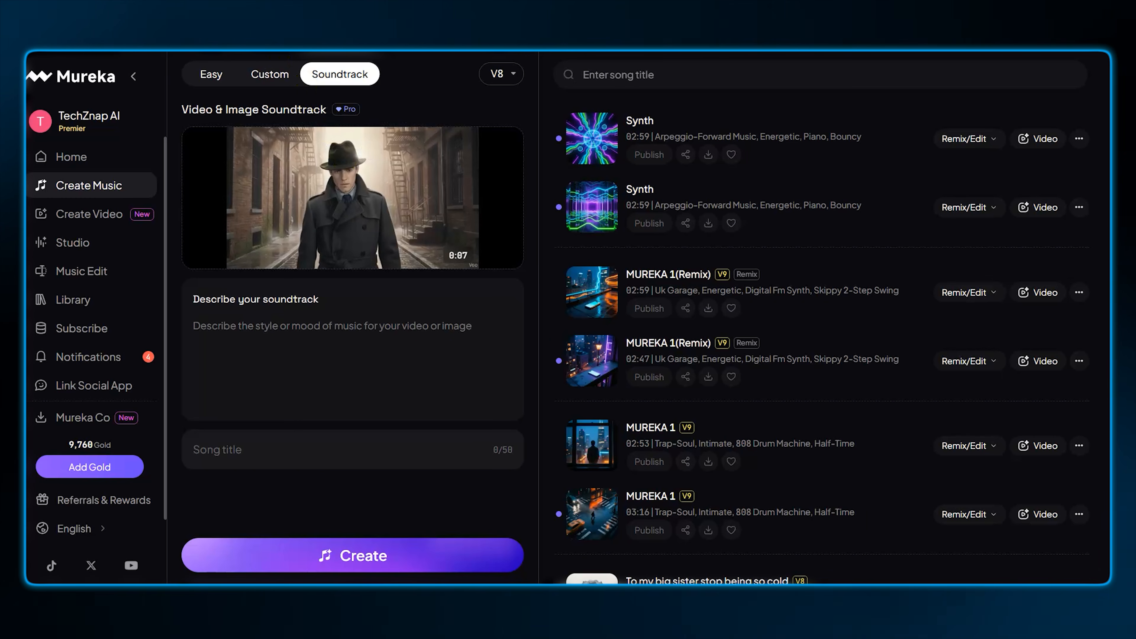
Generate the video's soundtrack with the description "Instrumental Jazz" and the song title "mt"
type("Instrumental Jazz")
left_click(353, 450)
type("mt")
left_click(367, 555)
left_click(384, 553)
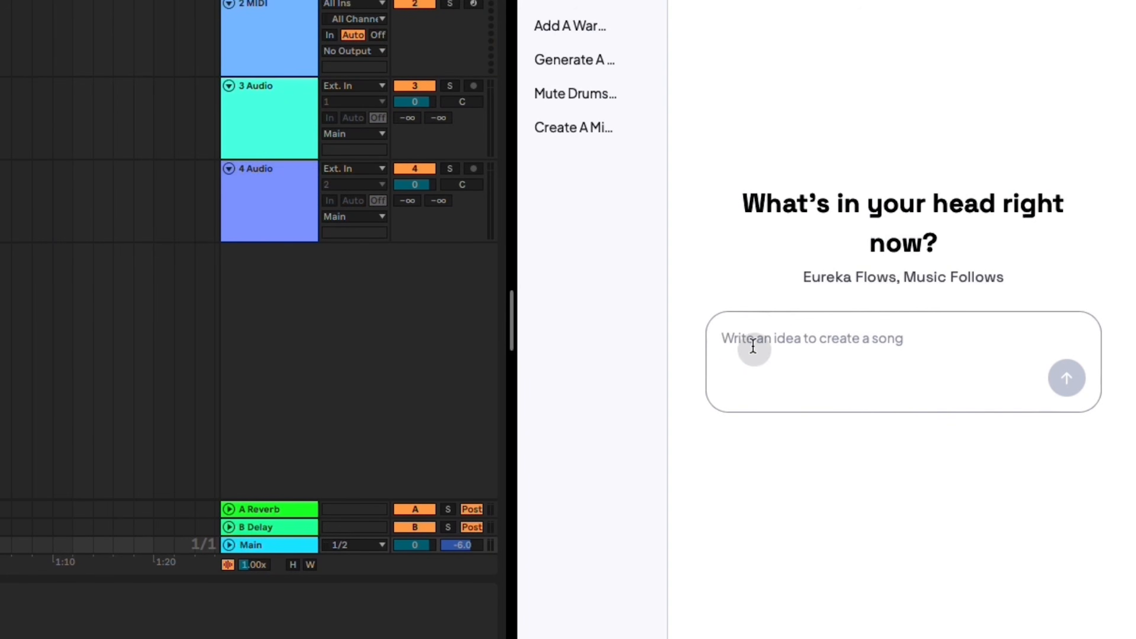
In Mureka Co, send the prompt "Create a MIDI track called Synth Lead, BPM 120, add reverb and EQ to Vocal track"
left_click(731, 335)
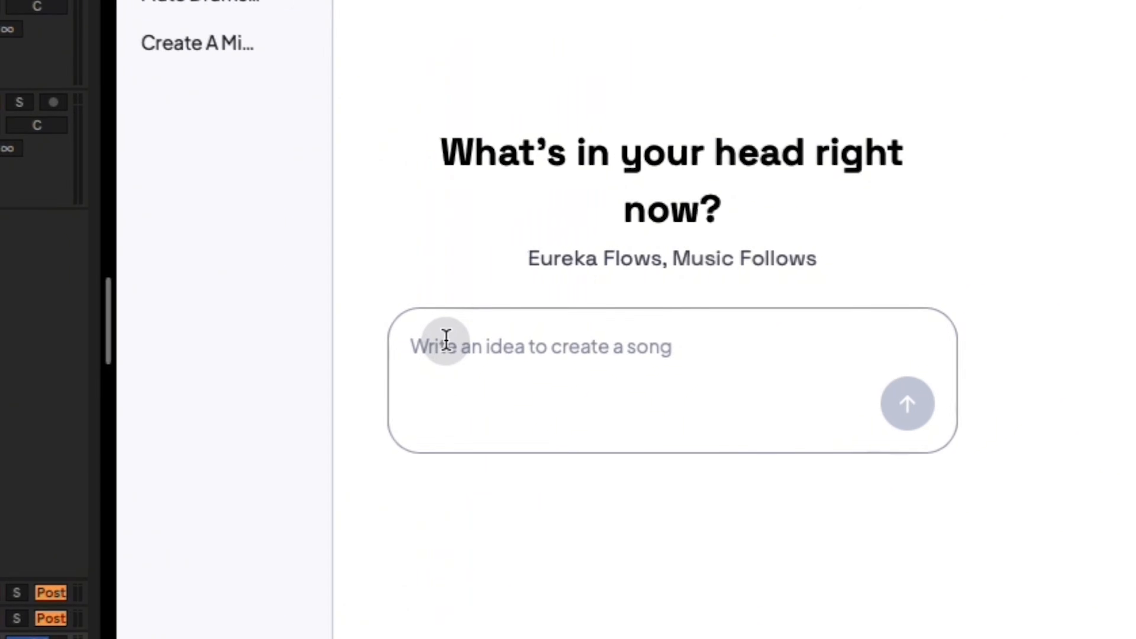
type("Create a MIDI track called Synth Lead, BPM 120, add reverb and EQ to Vocal track")
key("Return")
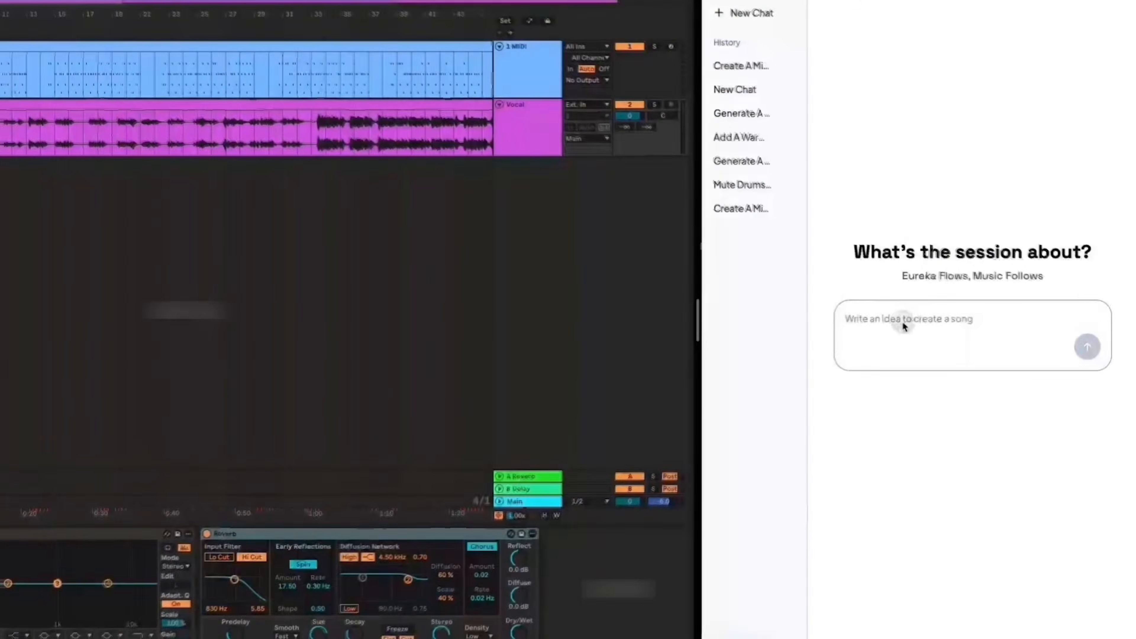
Send the assistant the prompt "Mute drums, export Vocal stem"
left_click(896, 322)
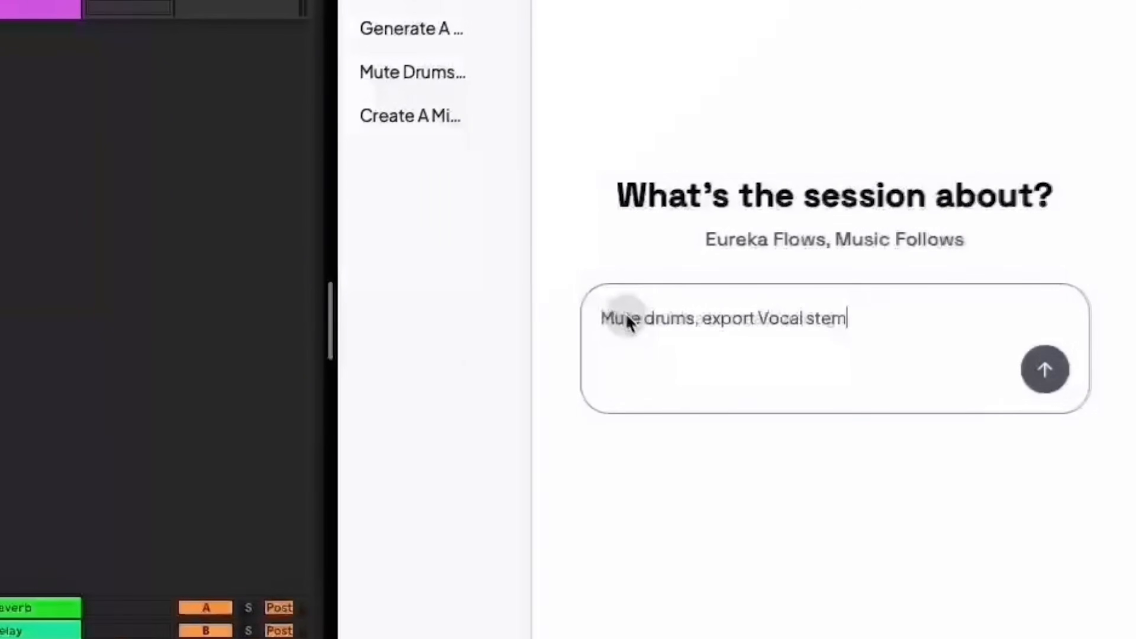
left_click(1047, 371)
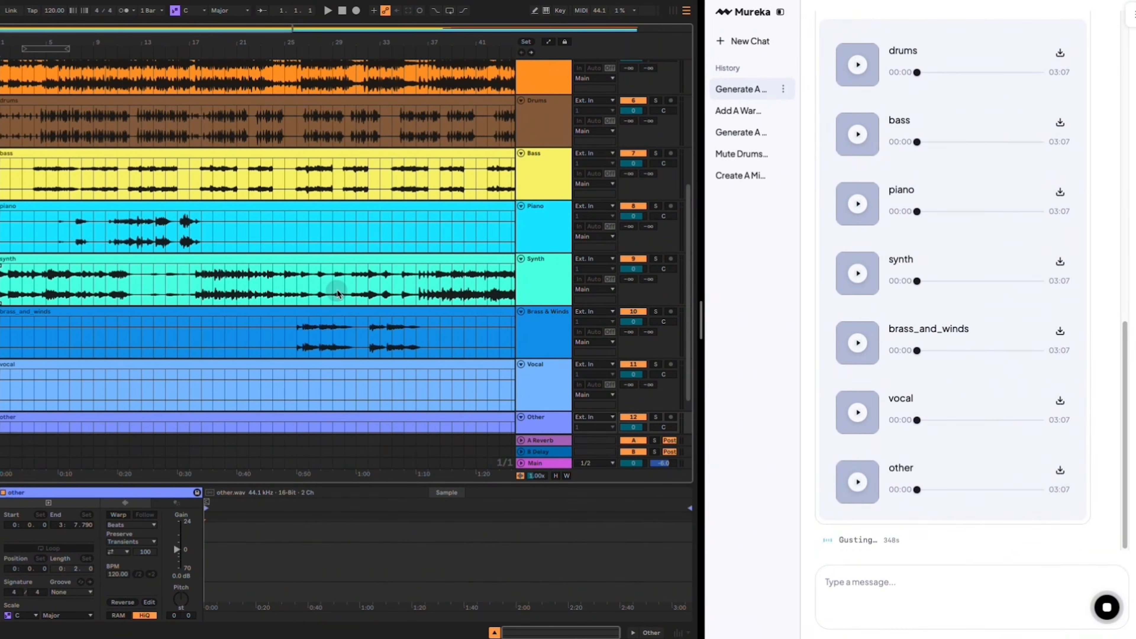
Look over the separated stems in the session and read the capabilities section of the Mureka Co page
scroll(291, 293, "up", 3)
scroll(268, 295, "down", 5)
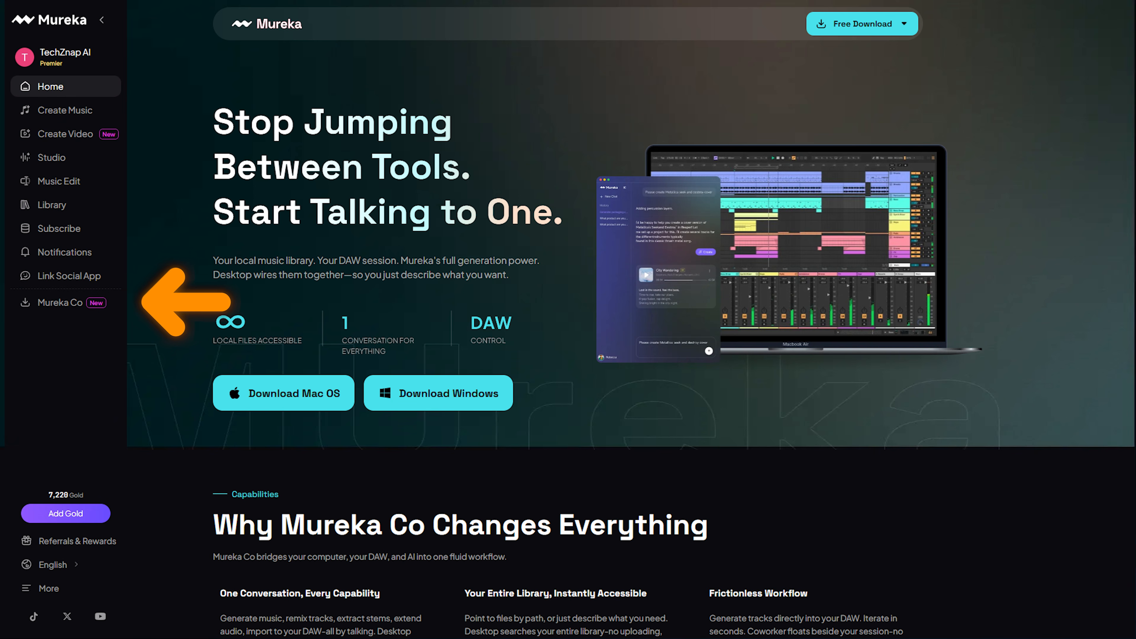
scroll(568, 313, "down", 5)
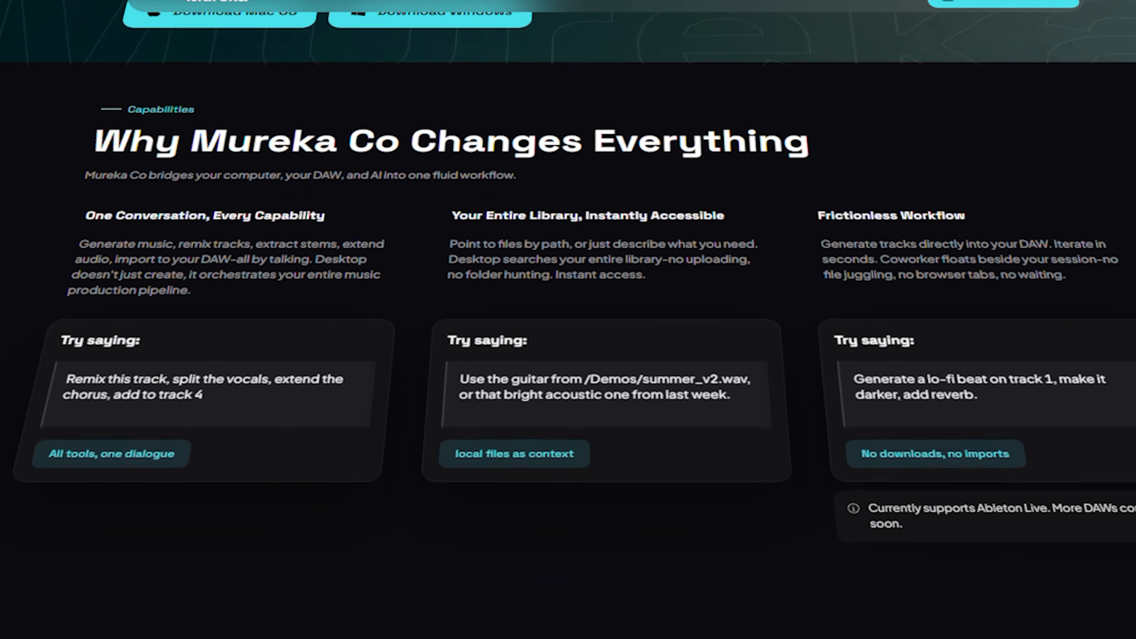
scroll(569, 314, "down", 3)
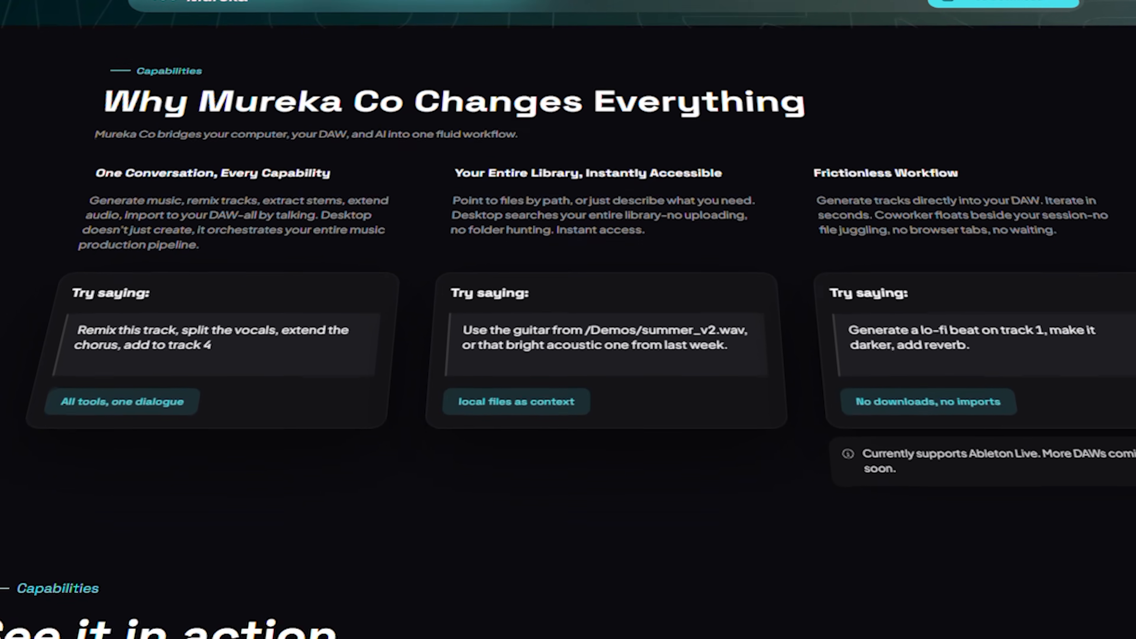
scroll(569, 314, "down", 1)
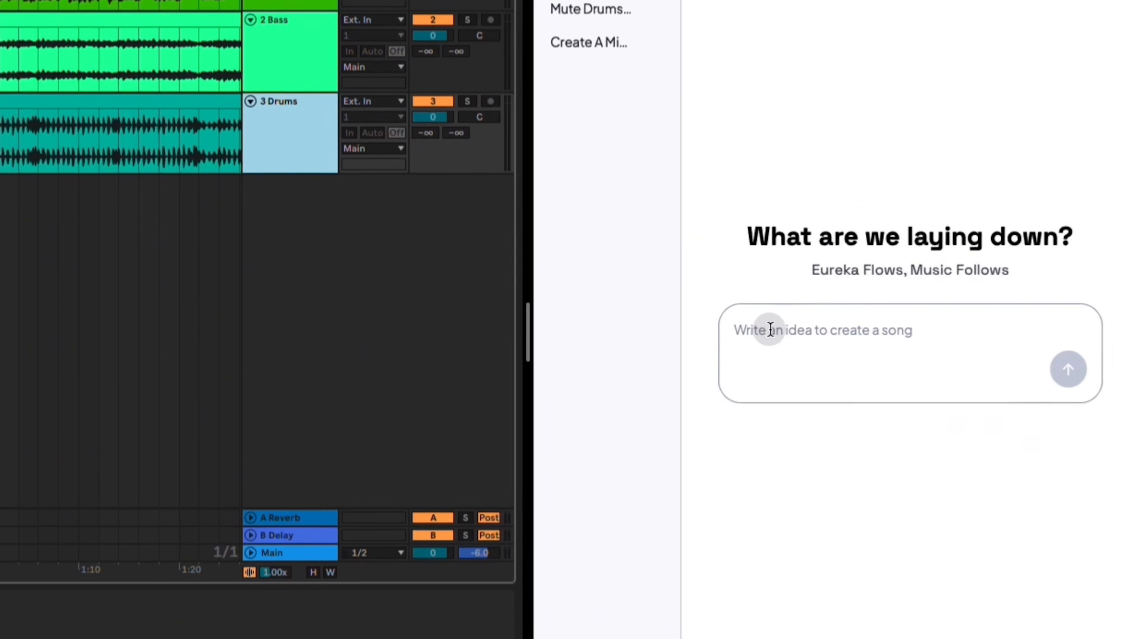
Send the assistant the prompt "Add a warm guitar track was generated based on Vocal track."
type("Add a warm guitar track was generated based on Vocal track.")
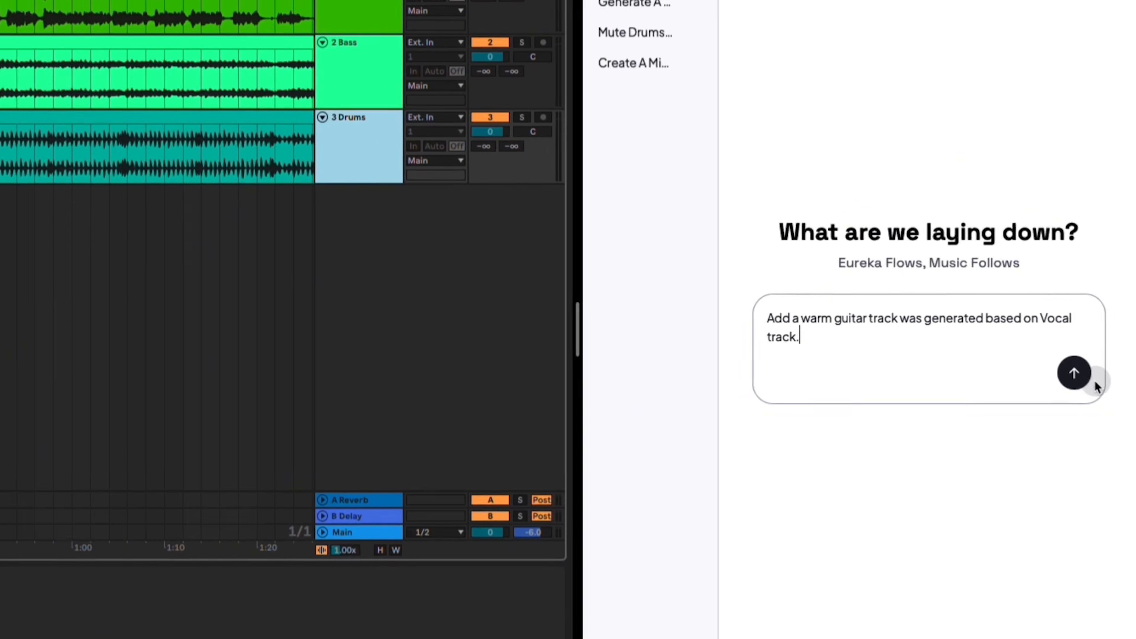
left_click(1068, 380)
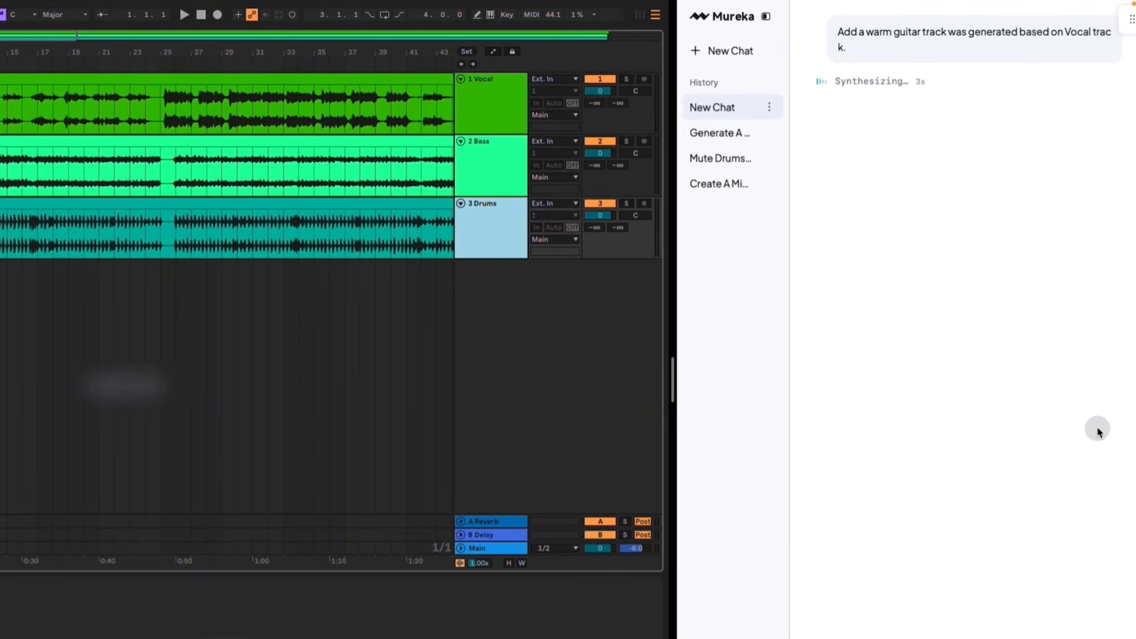